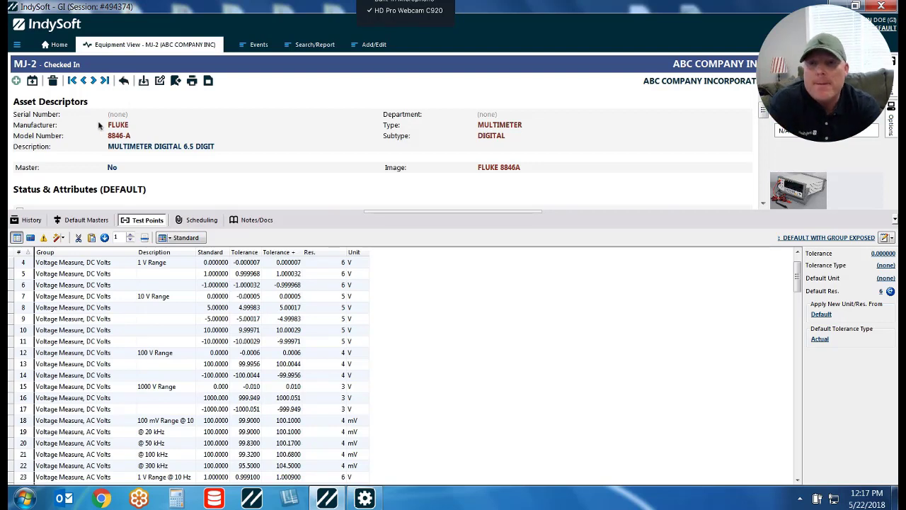
Step: Move to the MJ-1 torque wrench record to view its Clockwise and Counter Clockwise test points
left_click(84, 81)
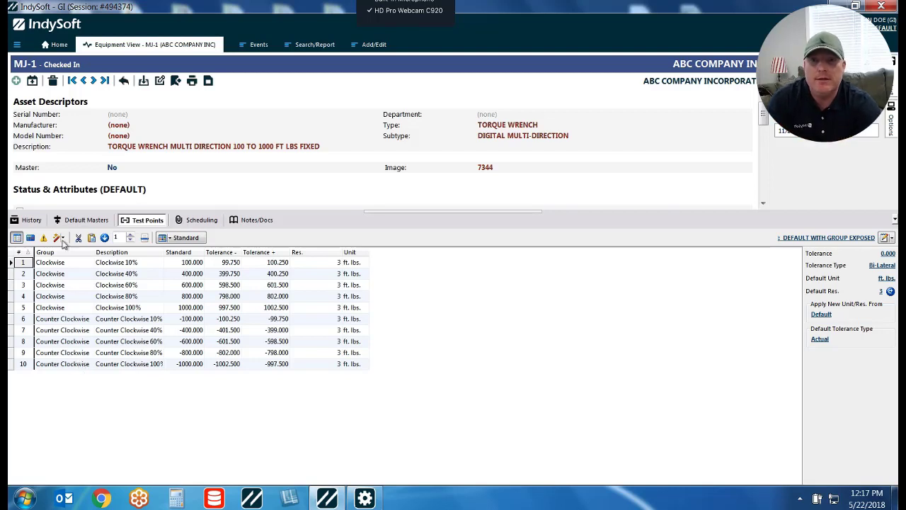
Step: Start a calibration event on MJ-1 using the Counter Clockwise test point group
left_click(259, 45)
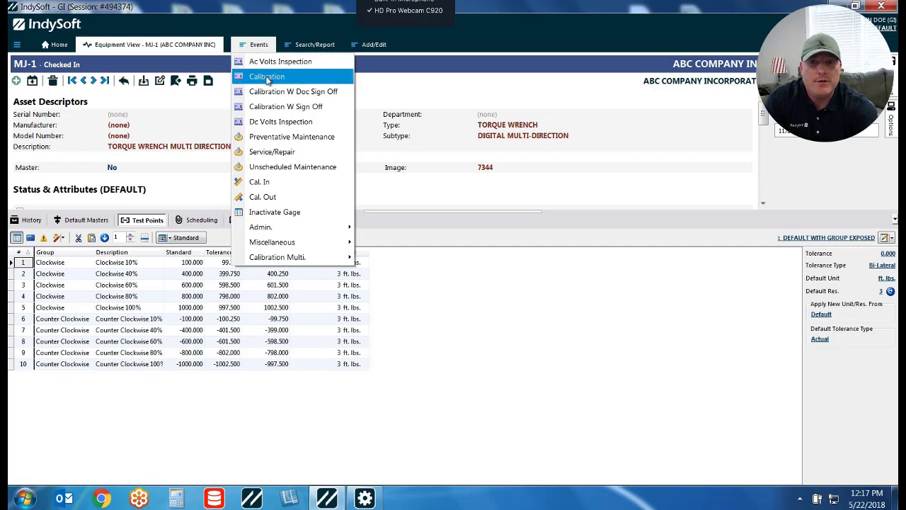
left_click(267, 77)
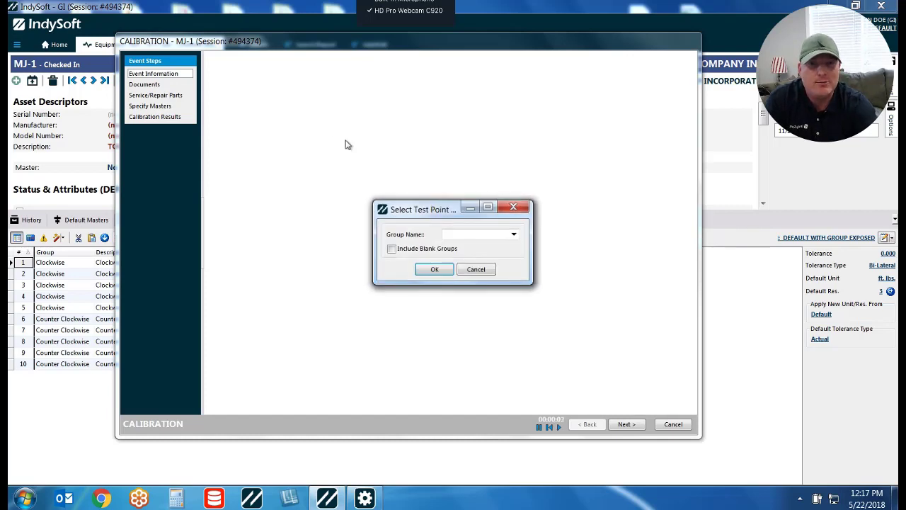
left_click(514, 234)
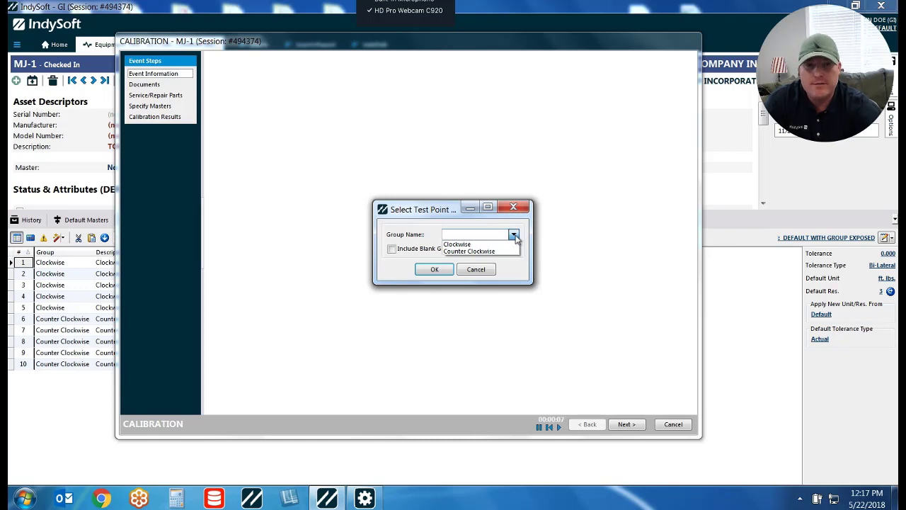
left_click(488, 251)
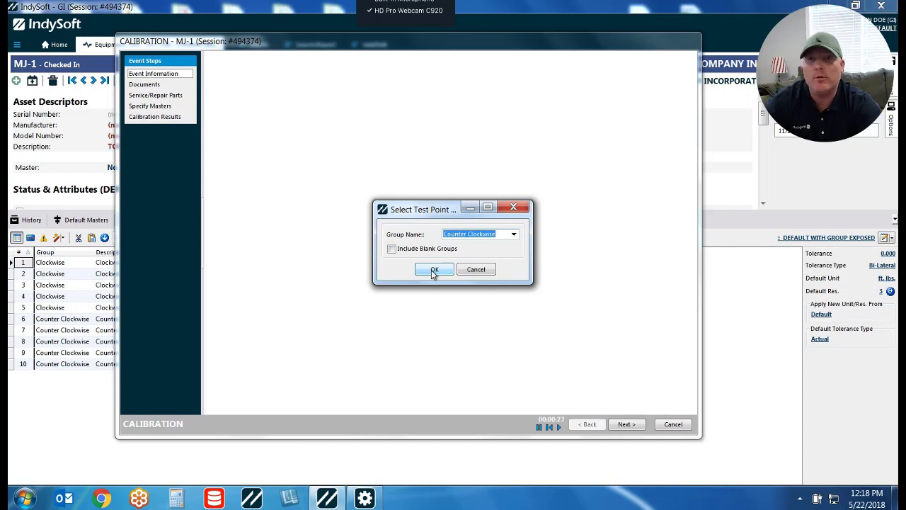
left_click(434, 271)
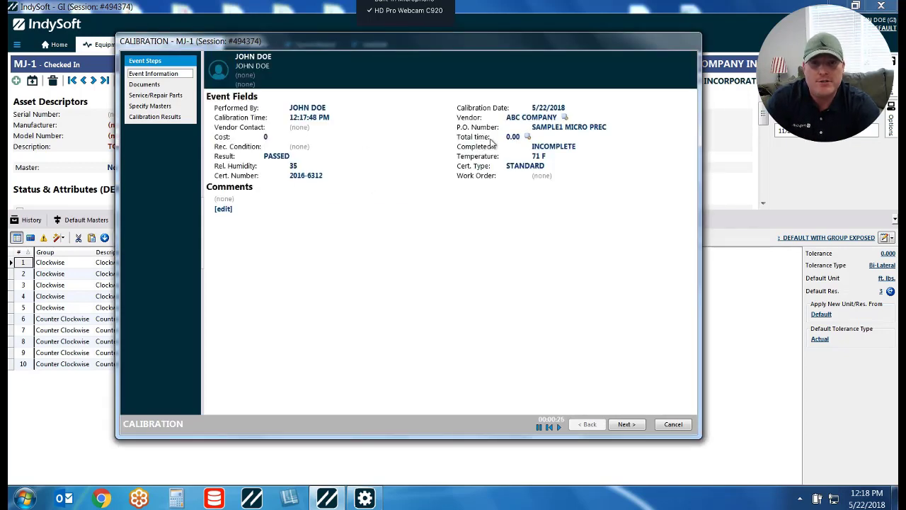
Step: Advance to Calibration Results showing the five Counter Clockwise points, then cancel the event
left_click(621, 424)
left_click(621, 425)
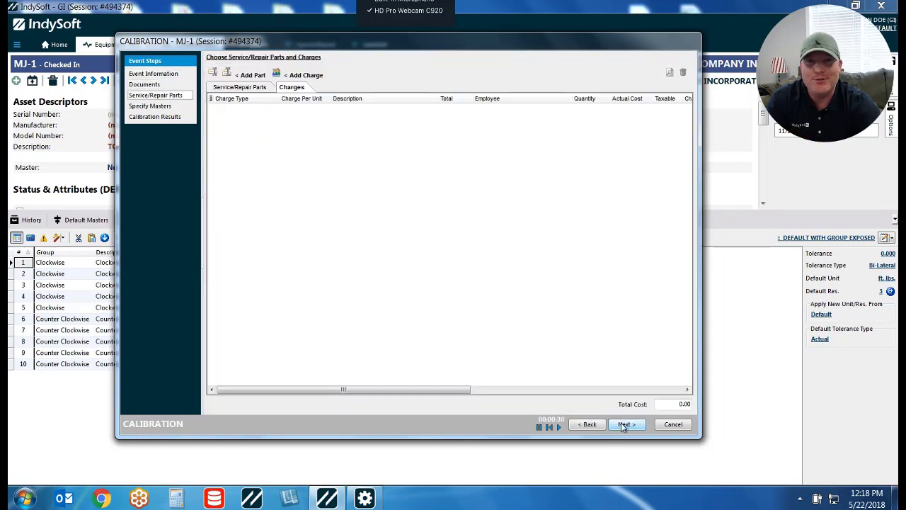
left_click(623, 424)
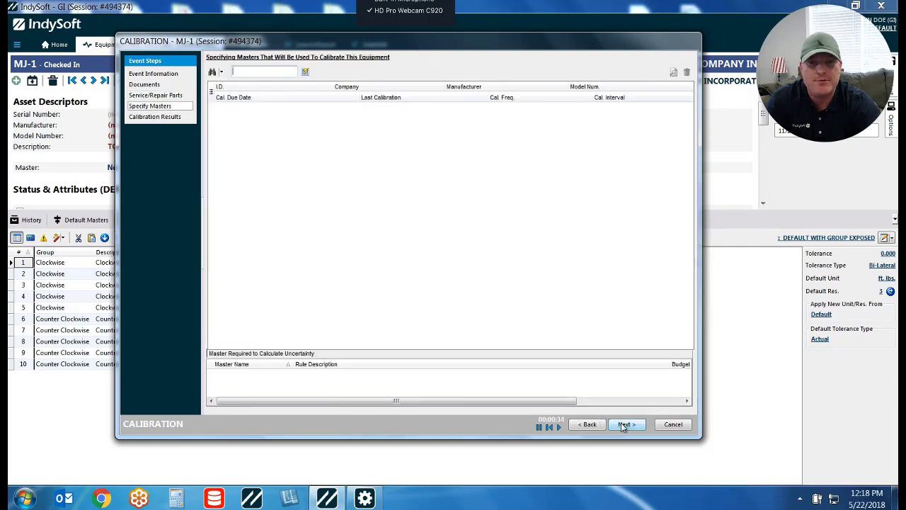
left_click(623, 425)
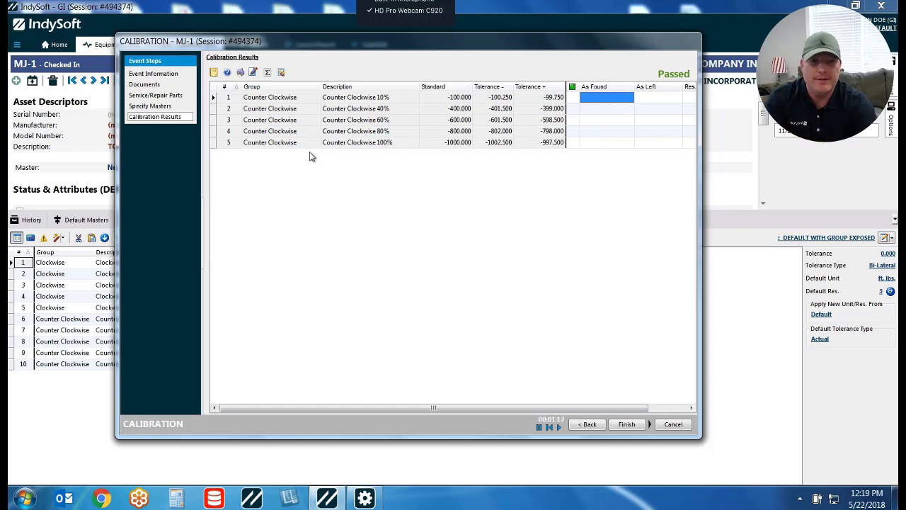
left_click(672, 423)
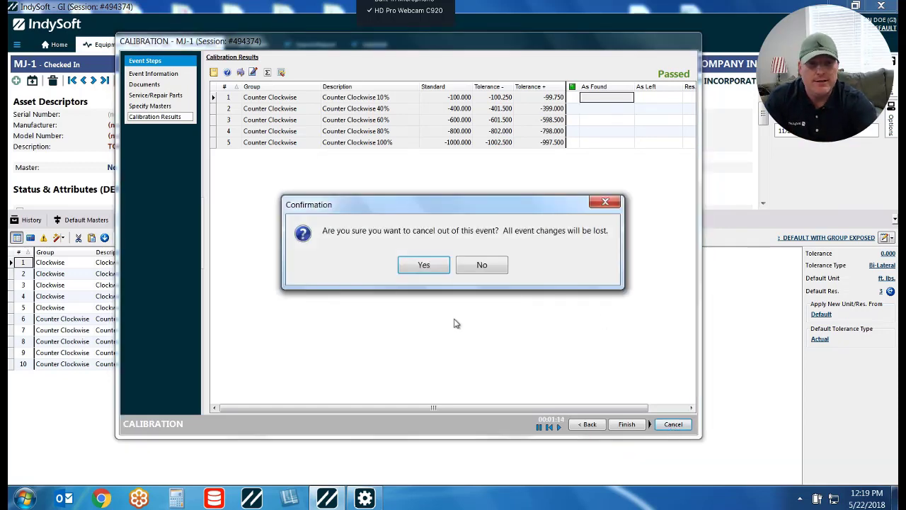
Step: Discard the calibration event and move to the MJ-2 multimeter record
left_click(429, 270)
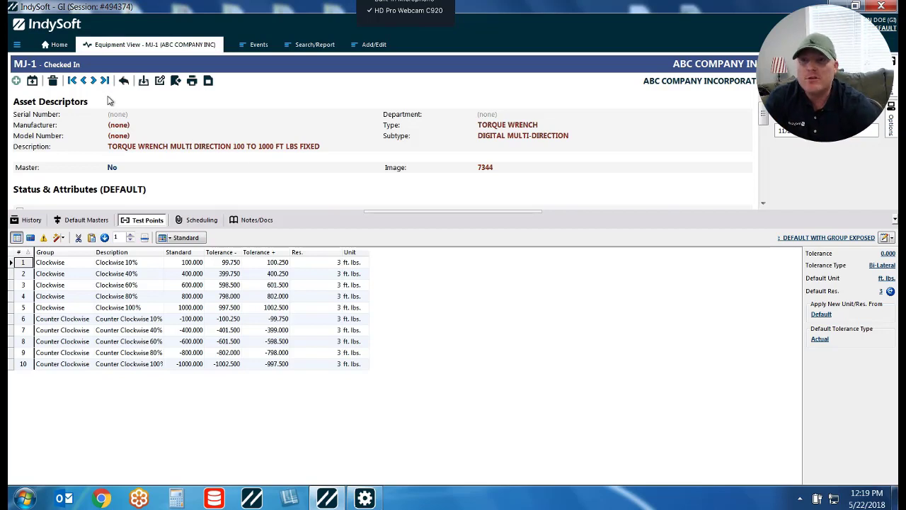
left_click(94, 81)
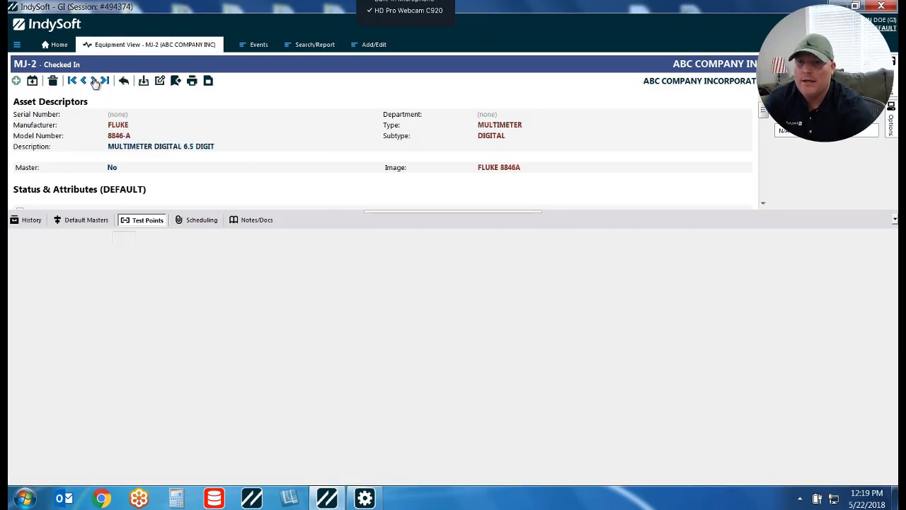
left_click(93, 80)
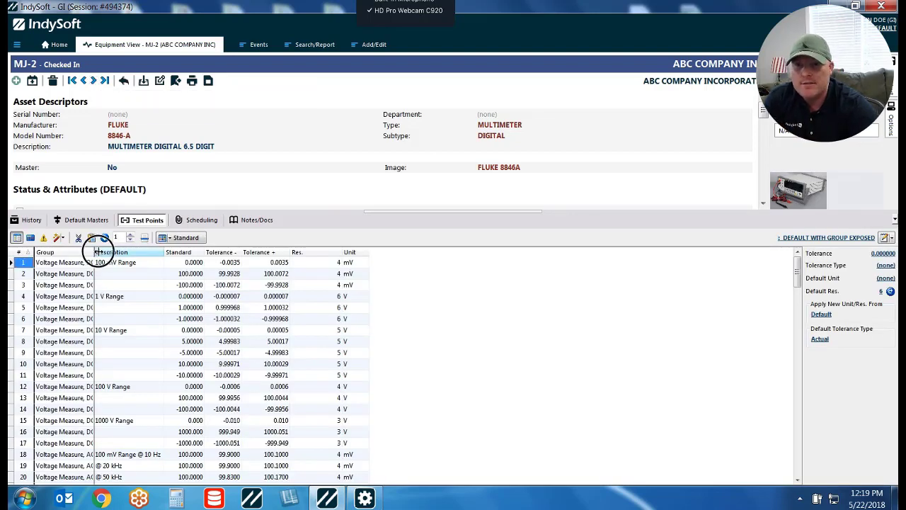
Step: Widen the Group column to show the full DC Volts and AC Volts group names
left_click_drag(94, 252, 160, 264)
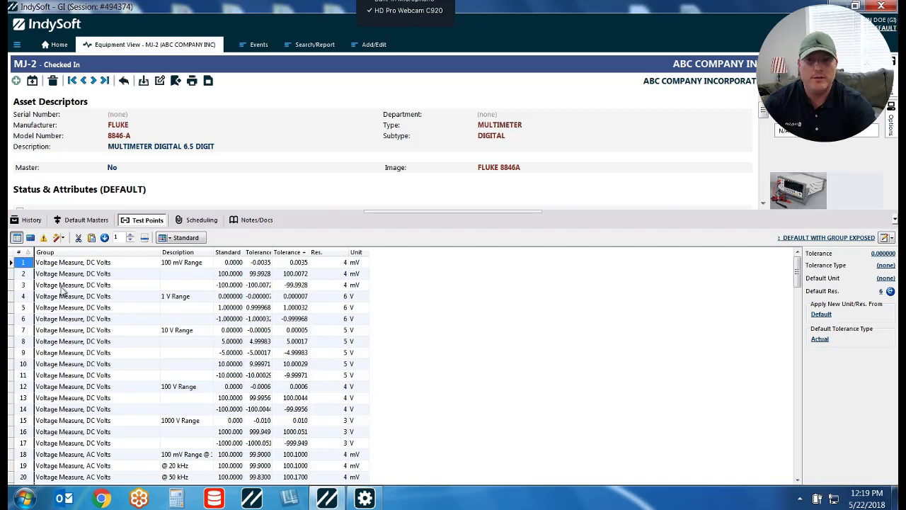
left_click(104, 263)
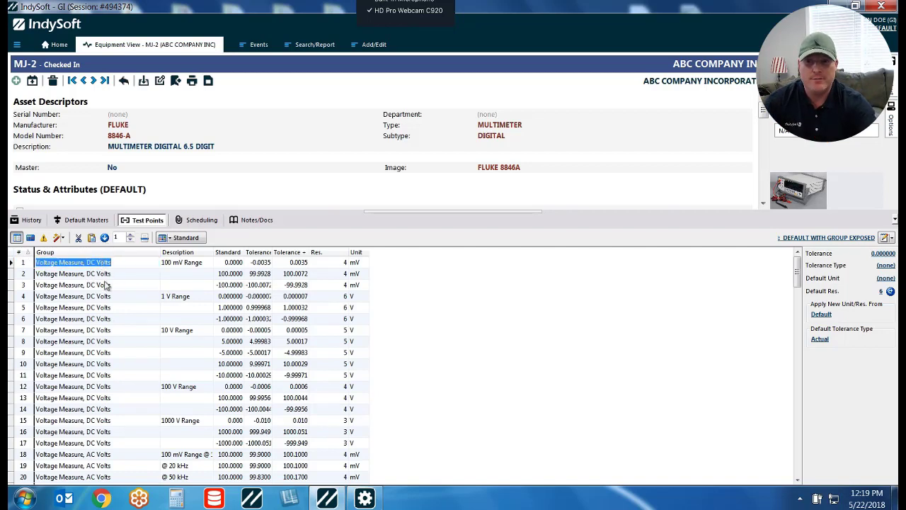
left_click(106, 457)
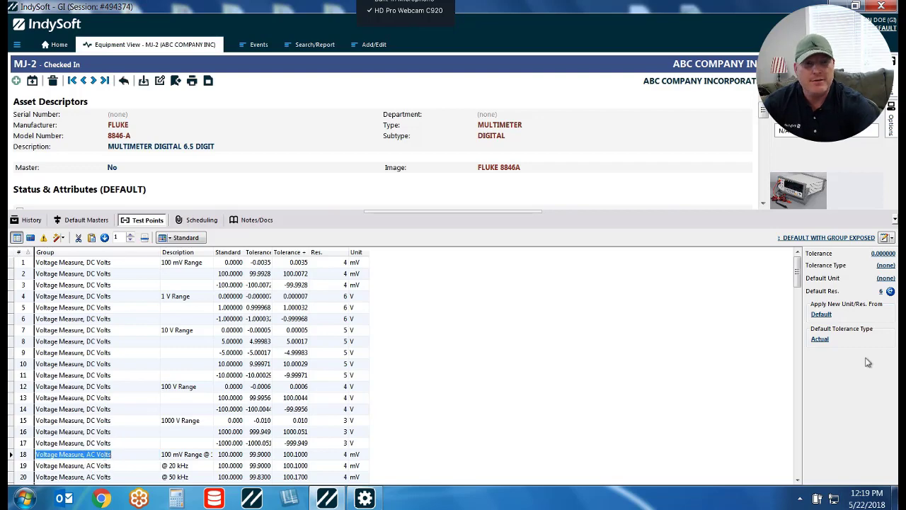
mouse_move(797, 275)
left_mouse_down()
mouse_move(797, 310)
mouse_move(797, 264)
left_mouse_up()
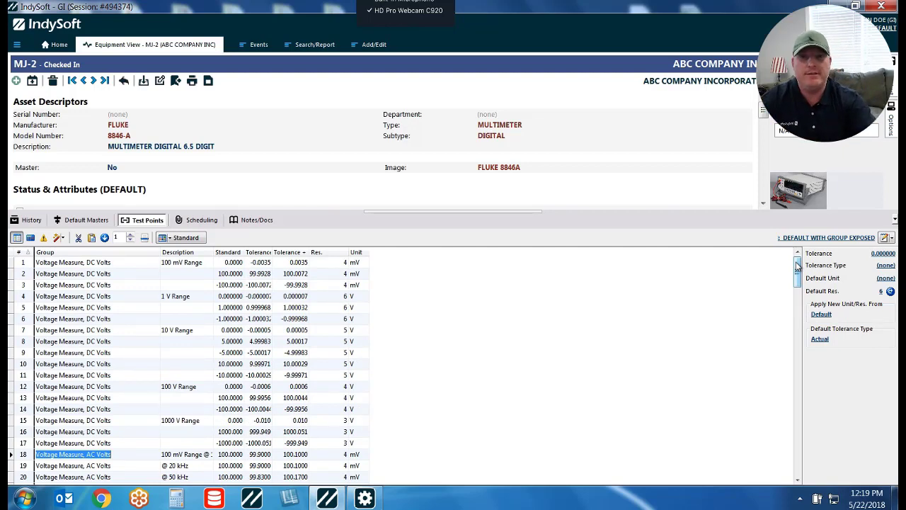
left_click(256, 45)
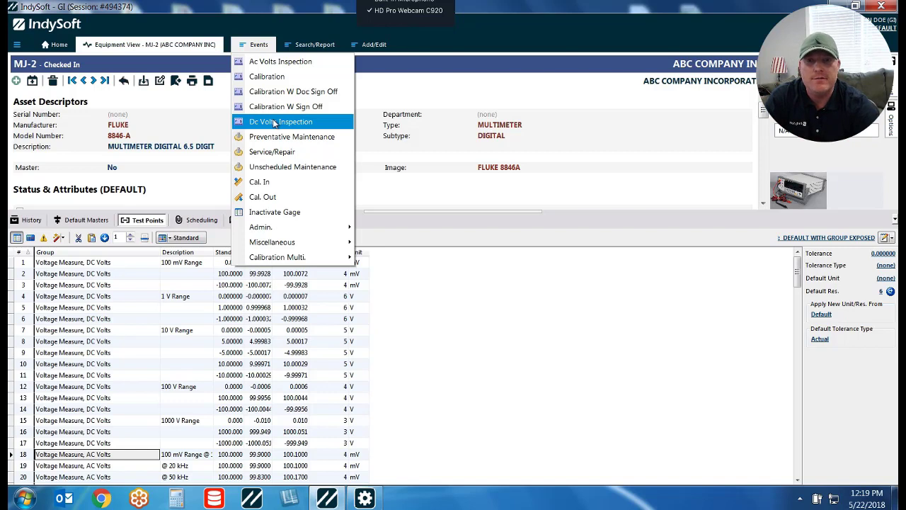
Step: Run an AC Volts Inspection on MJ-2 through to Calibration Results with only AC Volts points
left_click(278, 61)
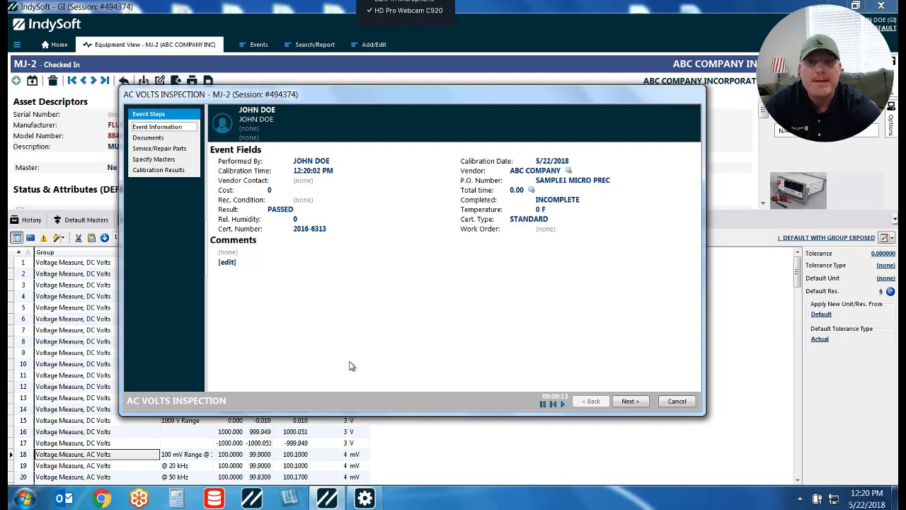
left_click(629, 402)
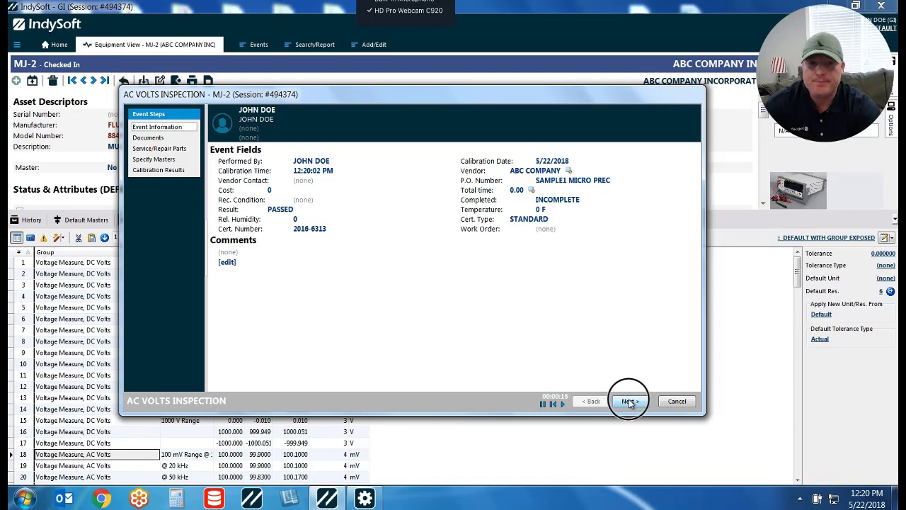
left_click(629, 401)
left_click(629, 401)
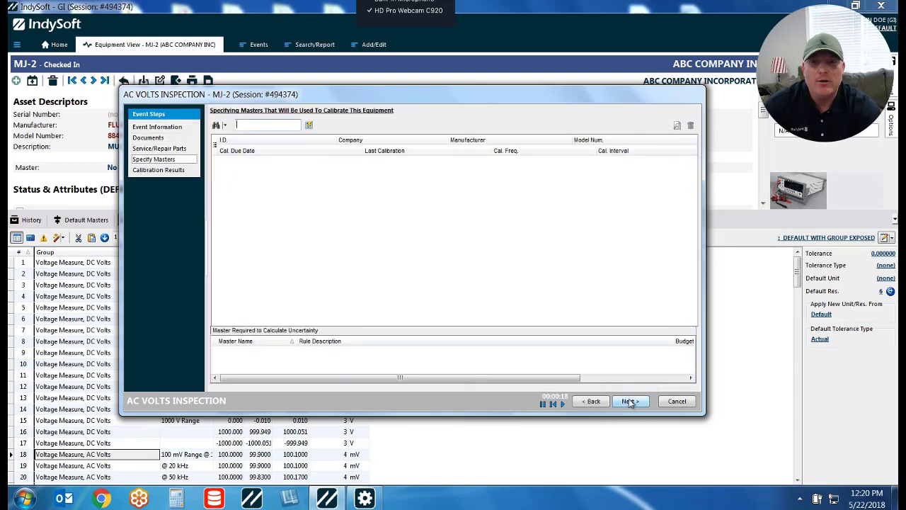
left_click(630, 401)
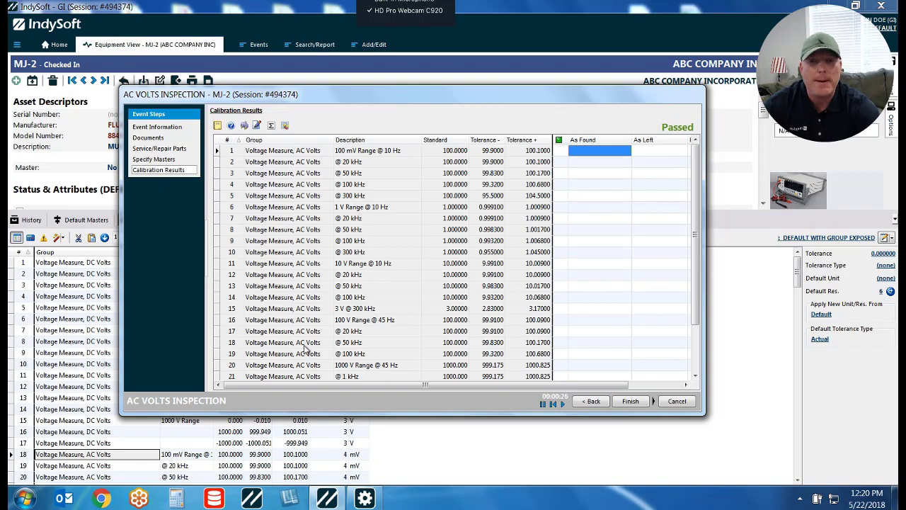
Step: Cancel and discard the AC Volts Inspection
left_click(677, 400)
left_click(421, 267)
left_click(261, 47)
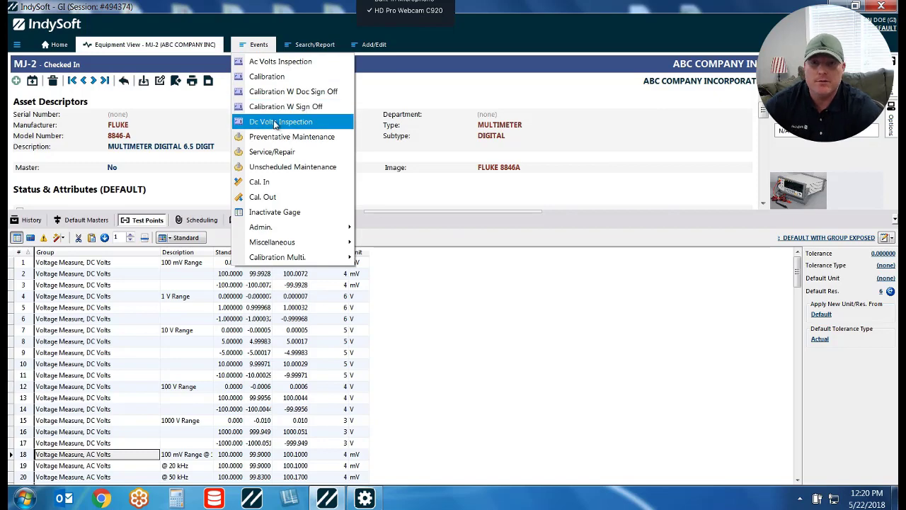
Step: Run a DC Volts Inspection on MJ-2 to its 17 DC Volts results, then cancel it
left_click(275, 121)
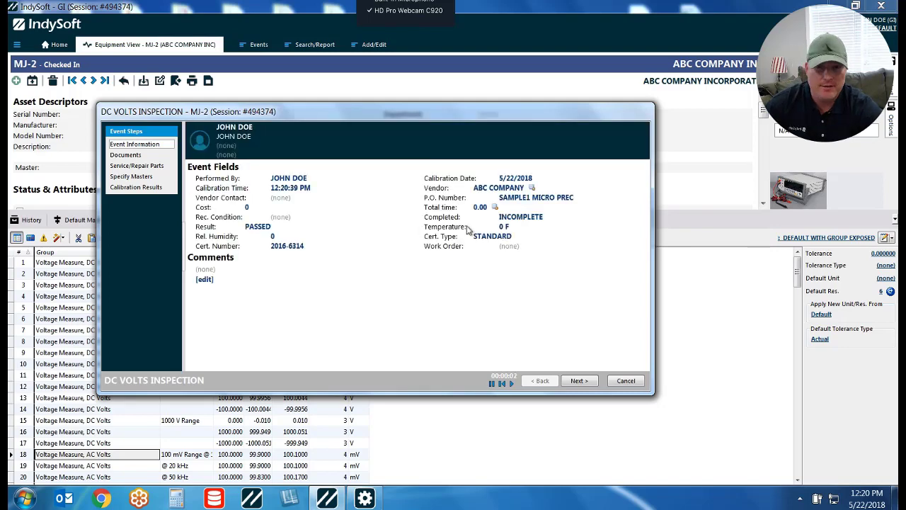
left_click(139, 187)
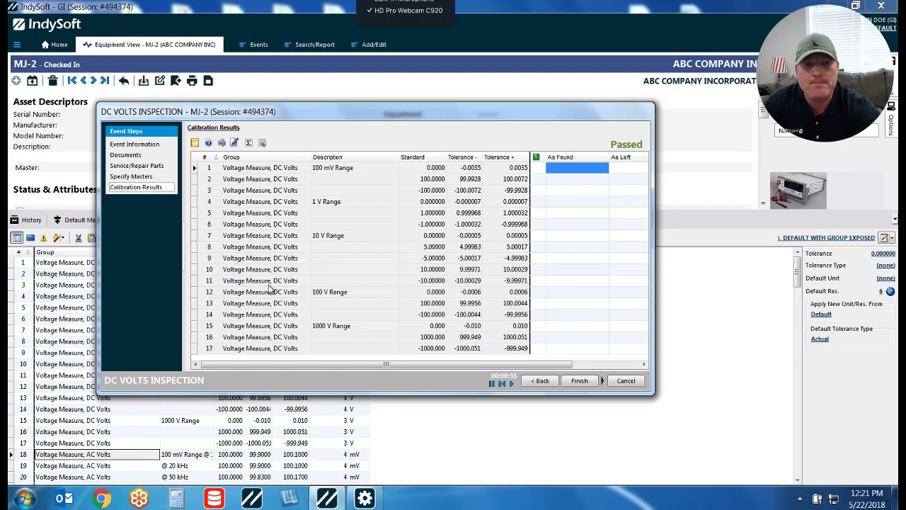
left_click(627, 380)
left_click(415, 264)
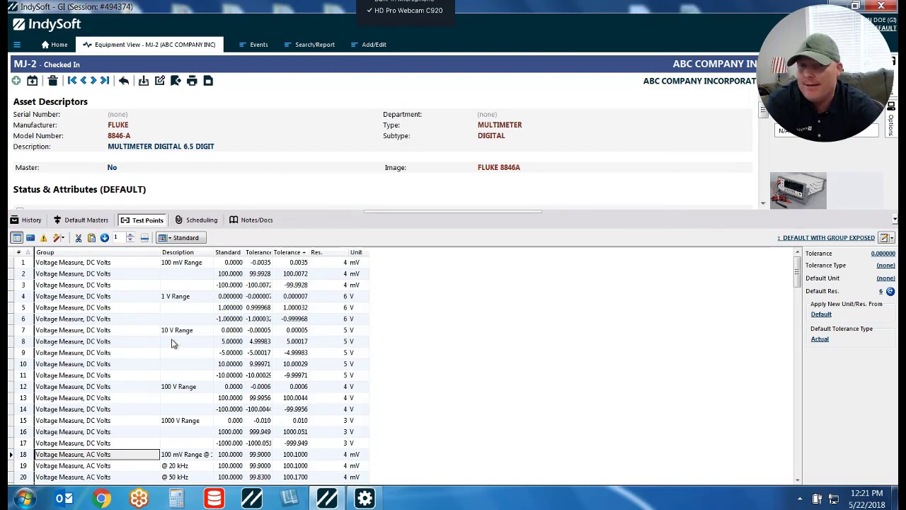
Step: Remove and restore the Group column through the grid's Customize Grid Fields
right_click(426, 291)
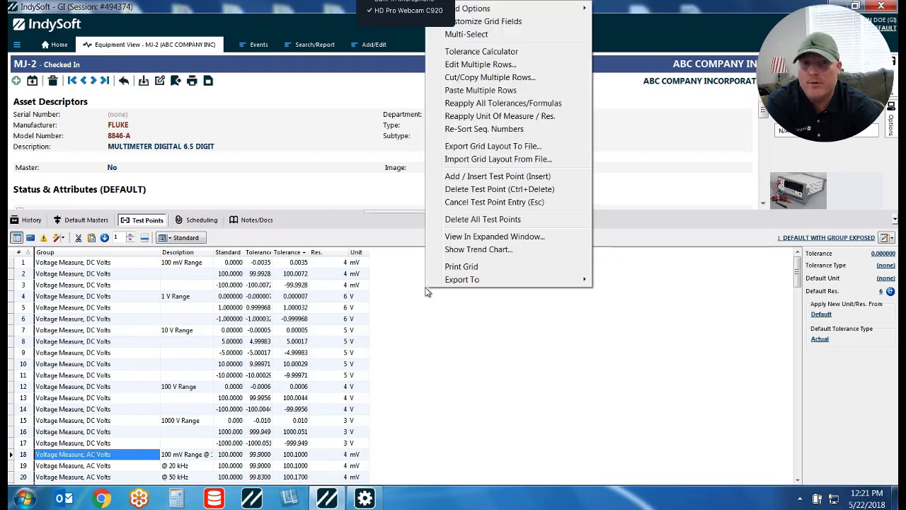
left_click(494, 22)
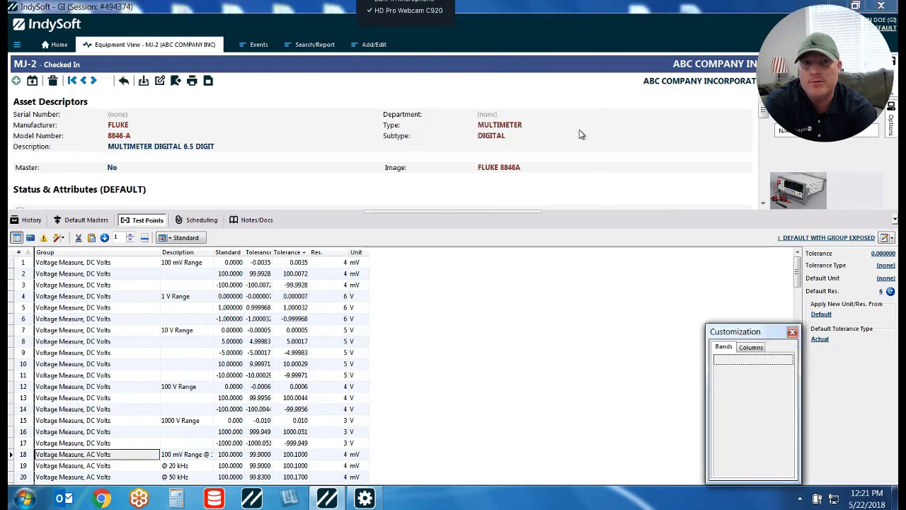
left_click(752, 347)
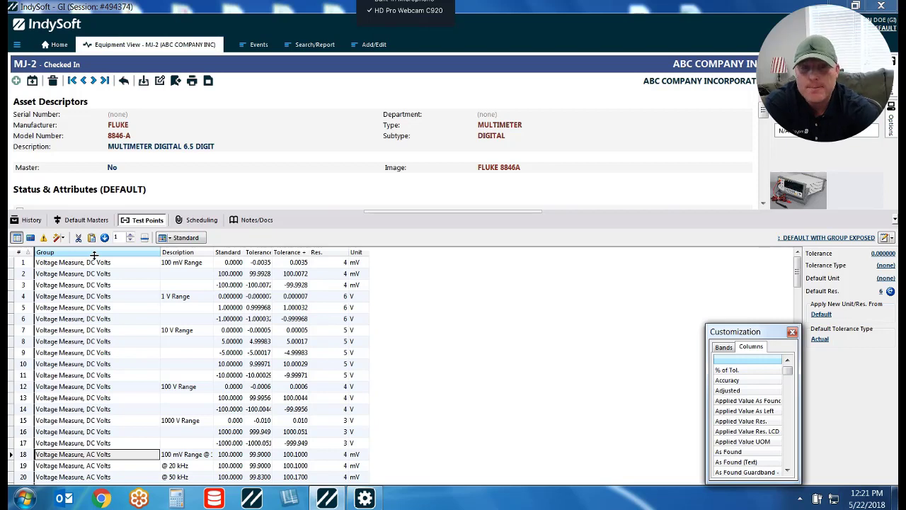
left_click_drag(91, 253, 788, 432)
left_click_drag(723, 421, 36, 254)
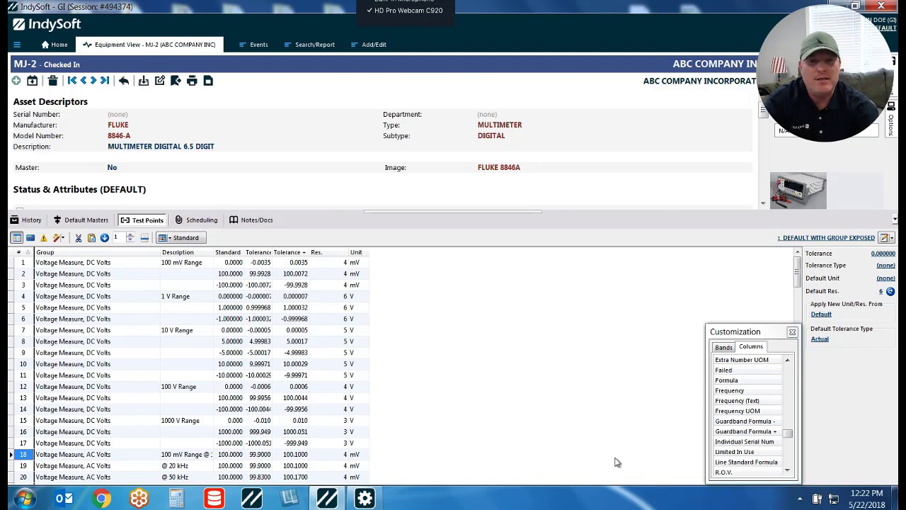
left_click(792, 332)
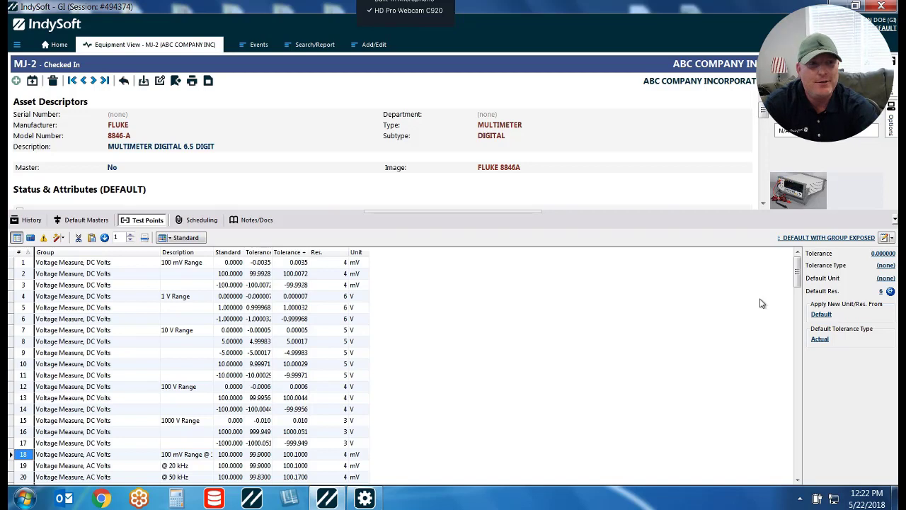
Step: Dismiss the grid layout options and return to the Home dashboard
left_click(892, 238)
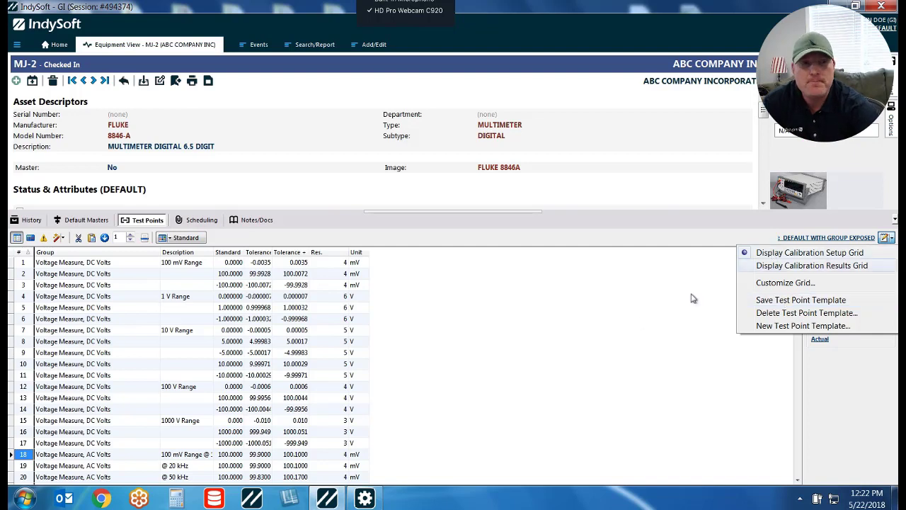
left_click(596, 327)
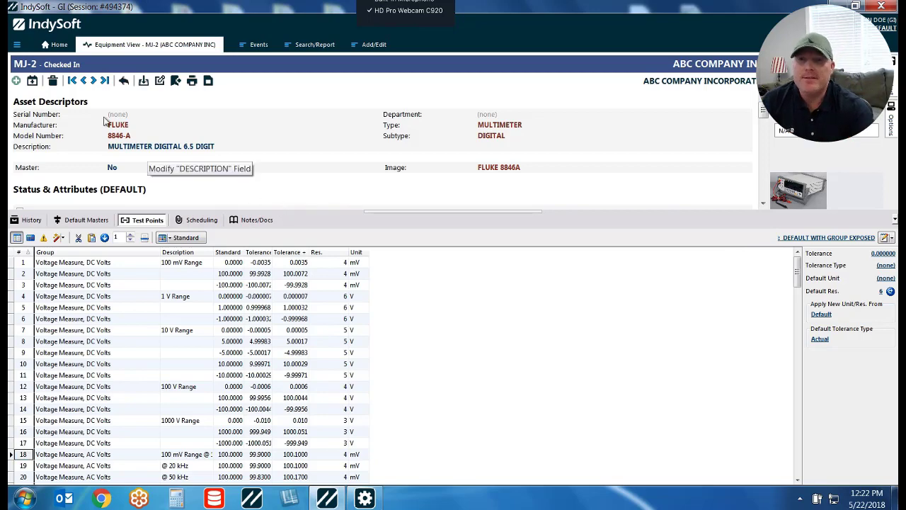
left_click(59, 47)
Step: Review DC VOLTS INSPECTION's Test Point Group, Voltage Measure, DC Volts, then return to MJ-2
mouse_move(896, 92)
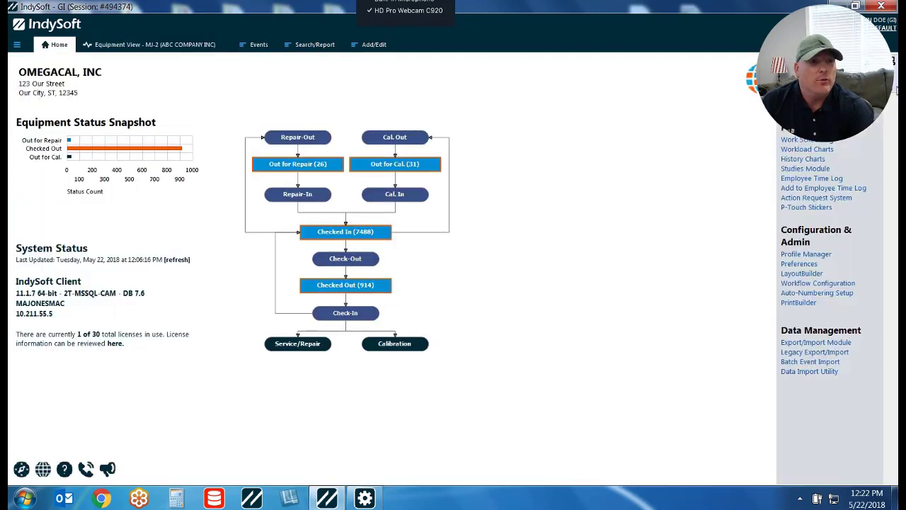
left_click(818, 284)
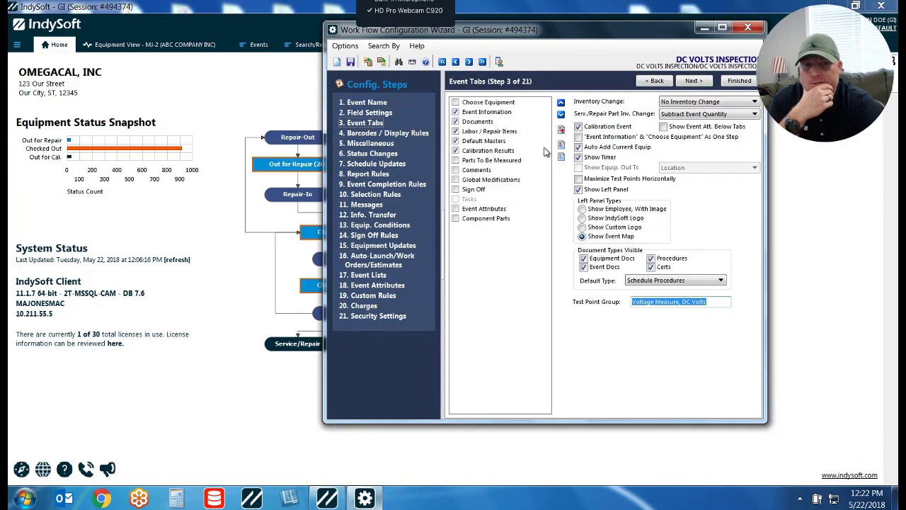
left_click_drag(573, 32, 496, 57)
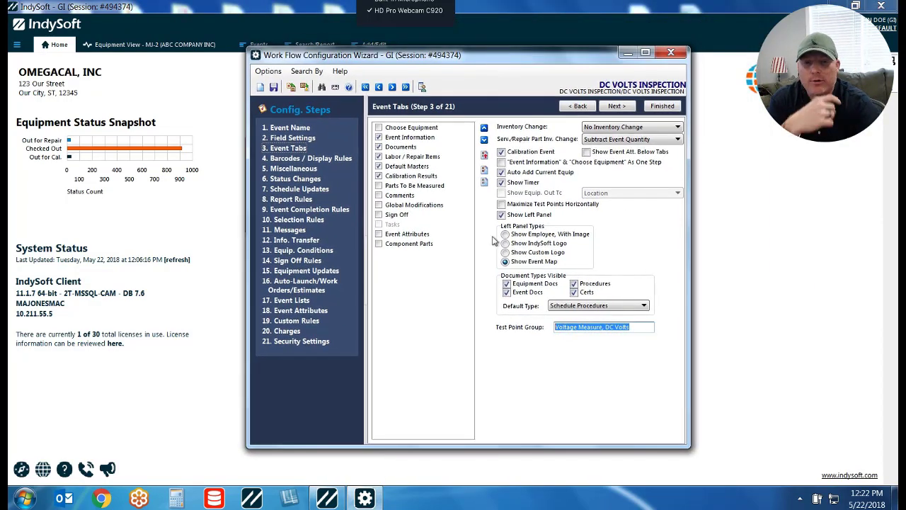
left_click(383, 496)
left_click(366, 497)
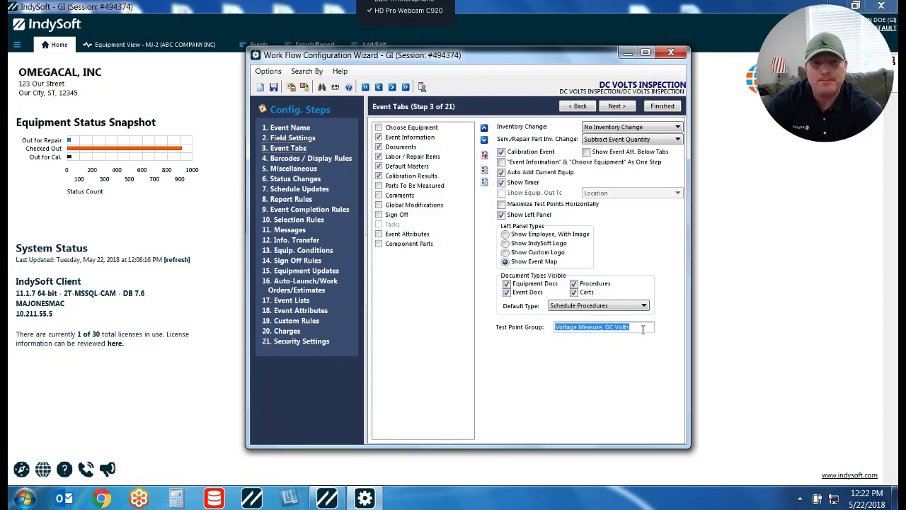
left_click_drag(517, 64, 604, 62)
left_click(155, 45)
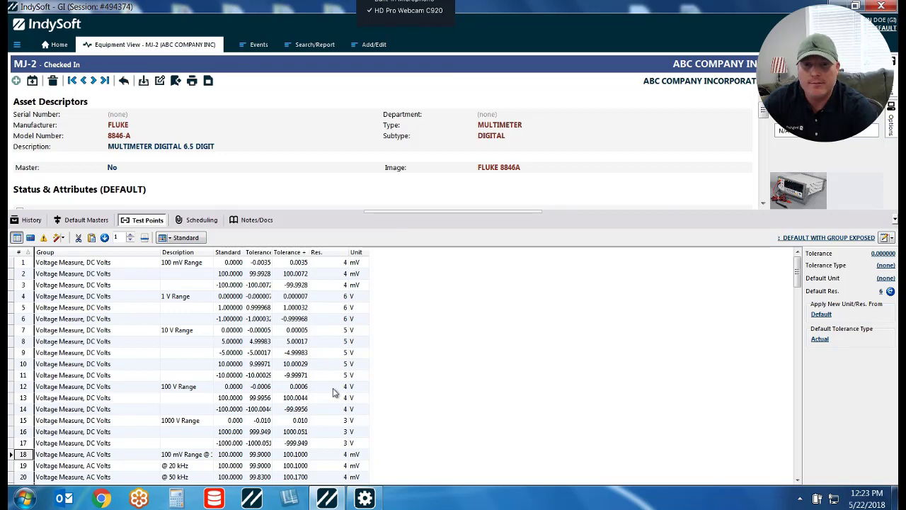
Step: Load AC VOLTS INSPECTION without saving DC changes, confirming its Voltage Measure, AC Volts group
left_click(365, 498)
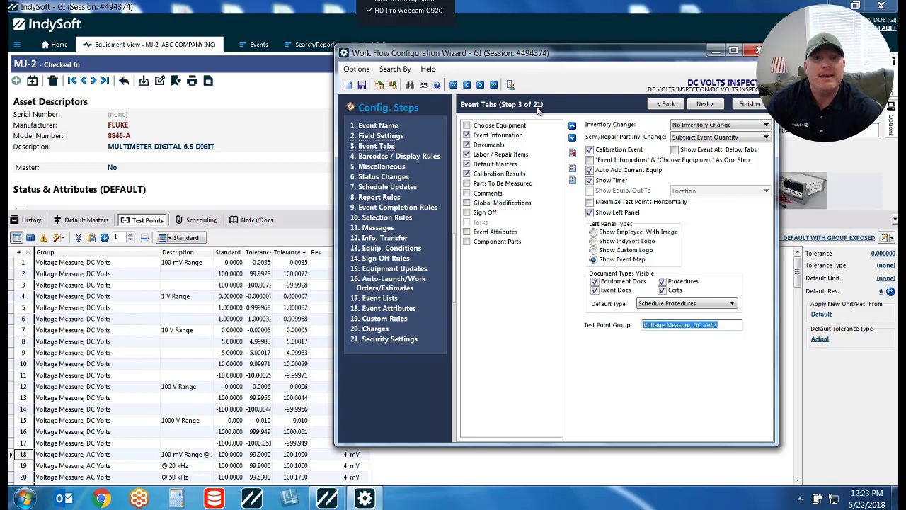
left_click(510, 84)
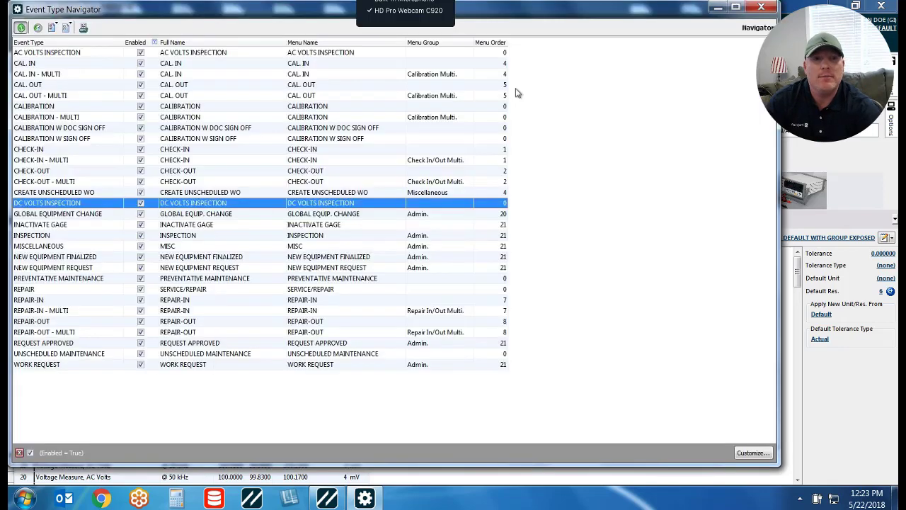
left_click(61, 54)
left_click(482, 271)
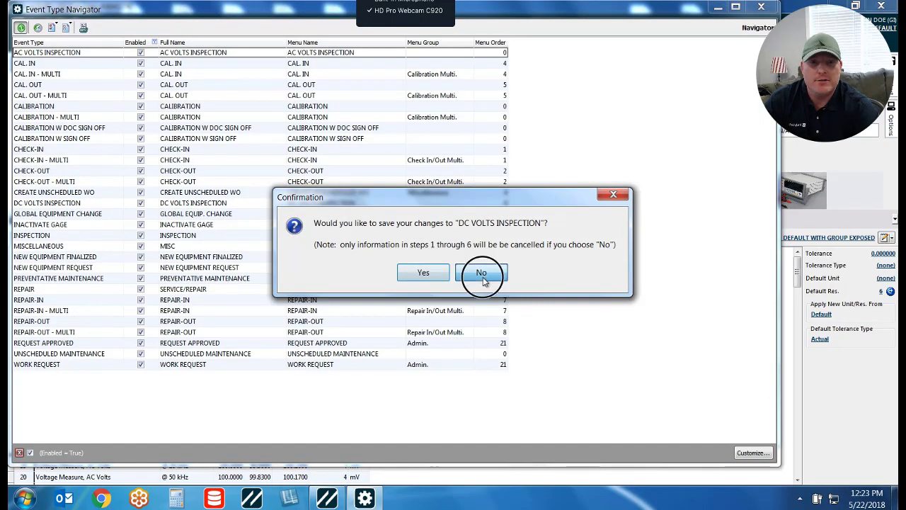
left_click(761, 7)
left_click_drag(657, 55, 598, 51)
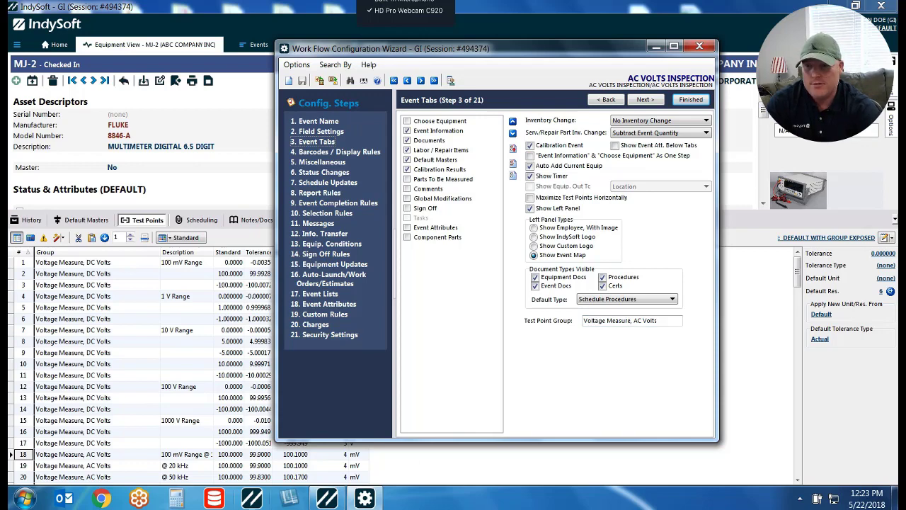
left_click(76, 456)
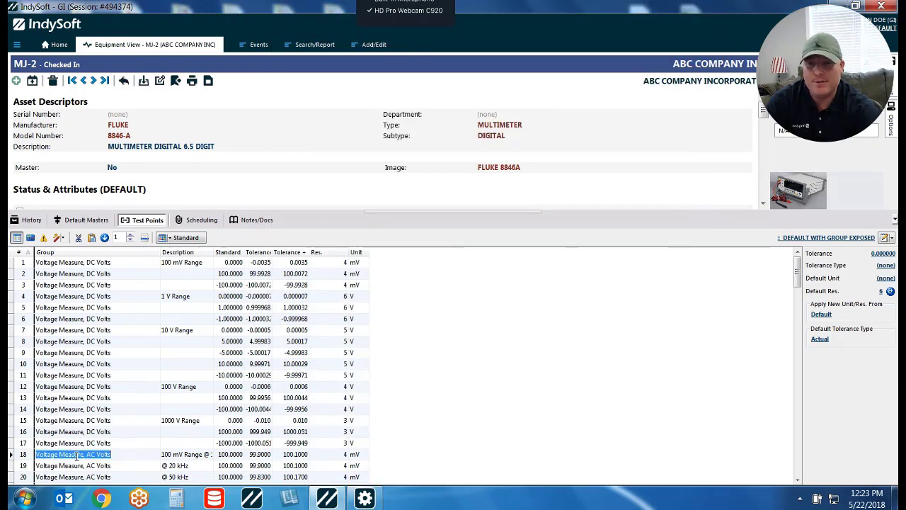
left_click(378, 499)
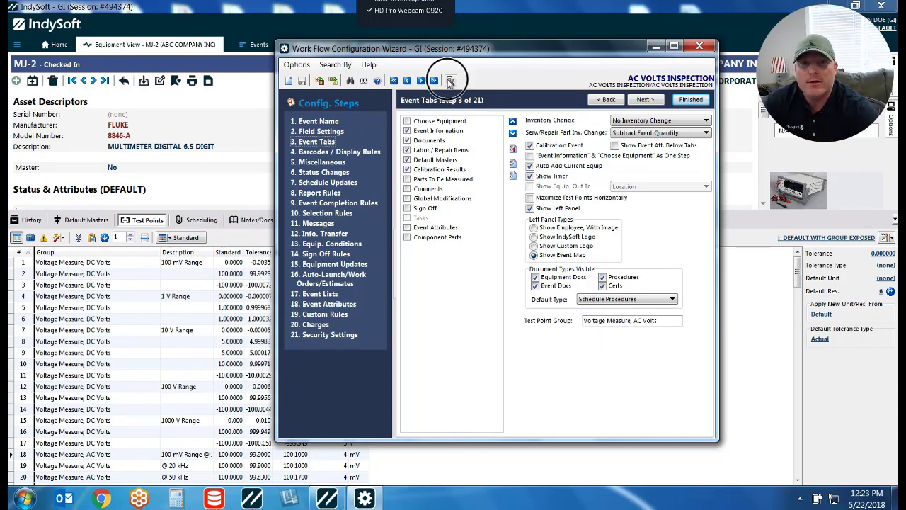
Step: Load the CALIBRATION event, check its USER SELECT Test Point Group, and close the wizard
left_click(450, 81)
left_click(34, 106)
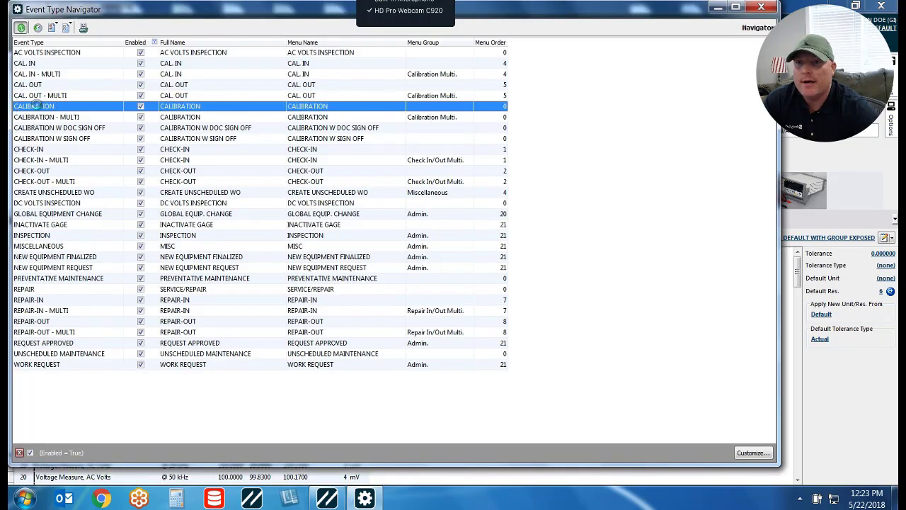
left_click(761, 7)
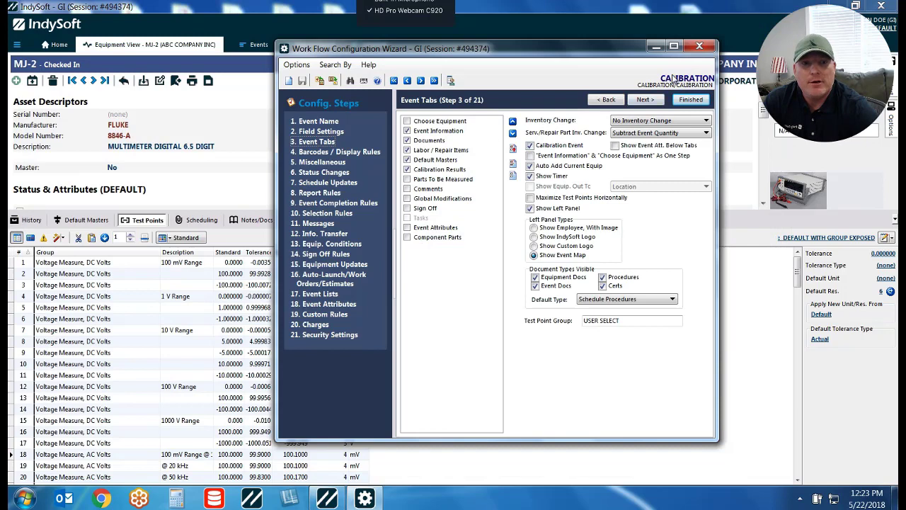
left_click(620, 320)
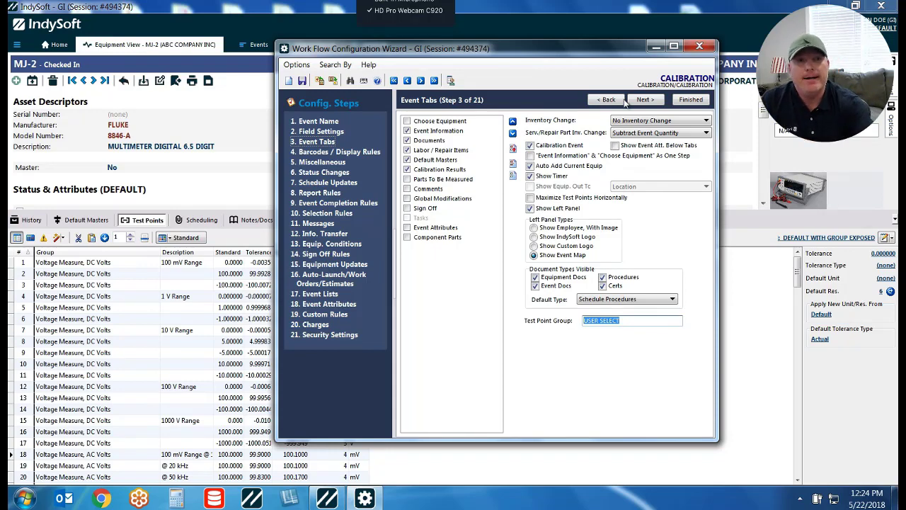
left_click(703, 49)
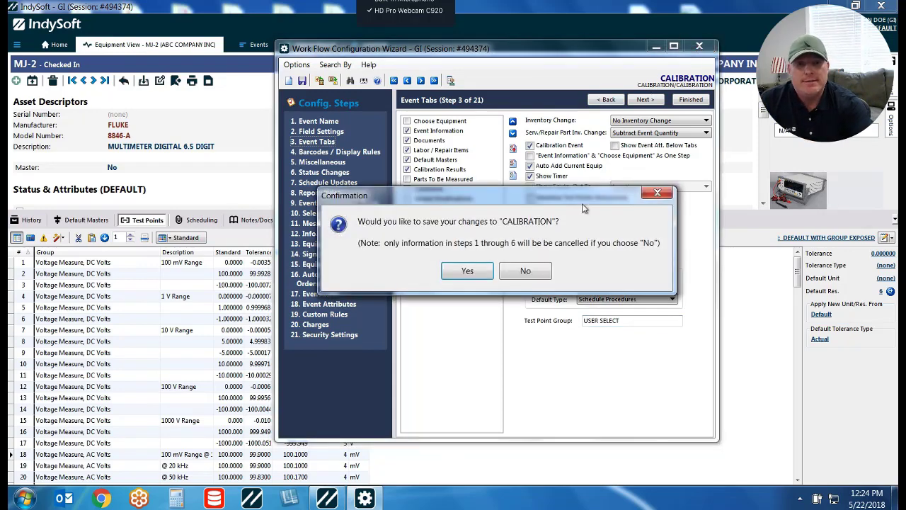